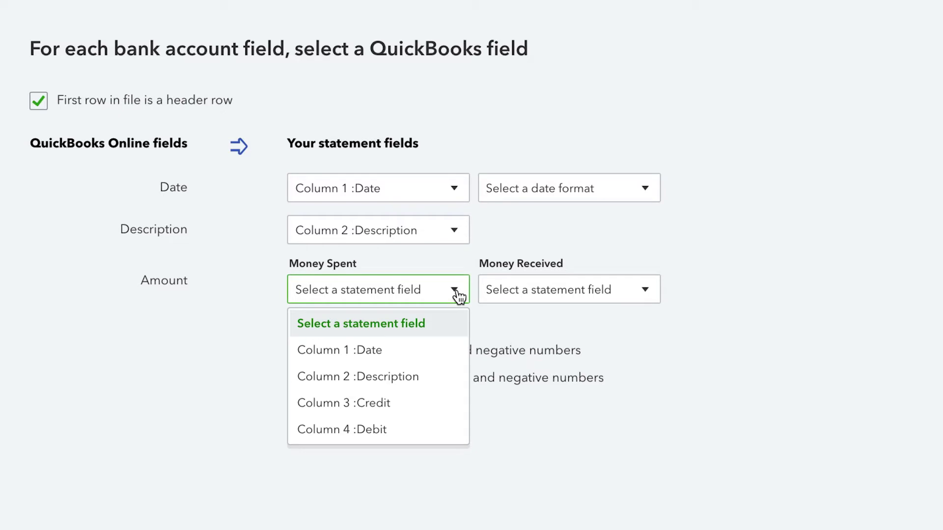
# - Map Money Spent to Column 4 :Debit and Money Received to Column 3 :Credit
pyautogui.click(421, 429)
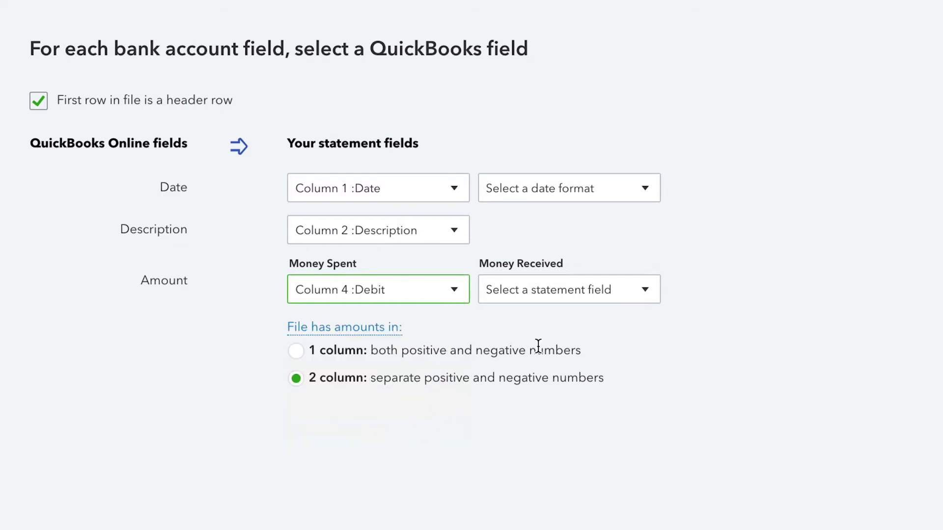
pyautogui.click(646, 296)
pyautogui.click(599, 399)
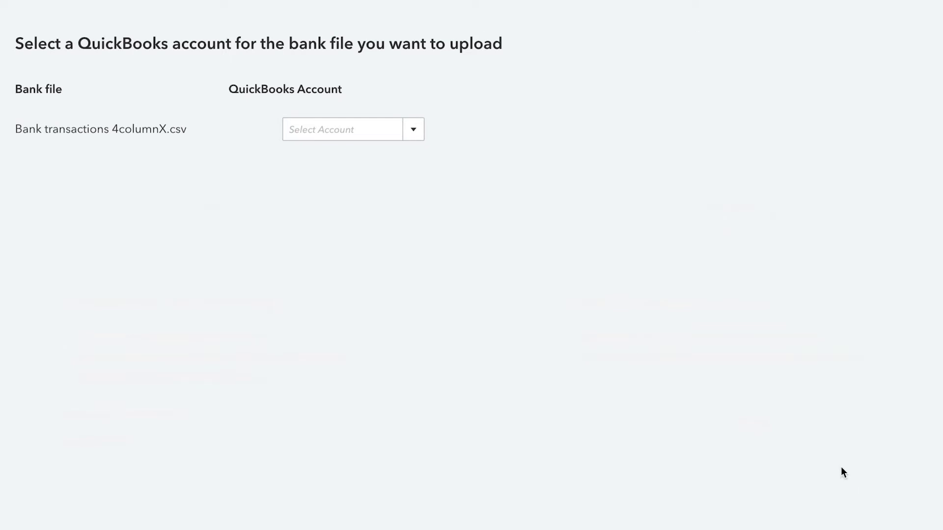
# - Assign the file to Cash and cash equivalents, mapping Column 4 :Debit and Column 3 :Credit
pyautogui.click(416, 135)
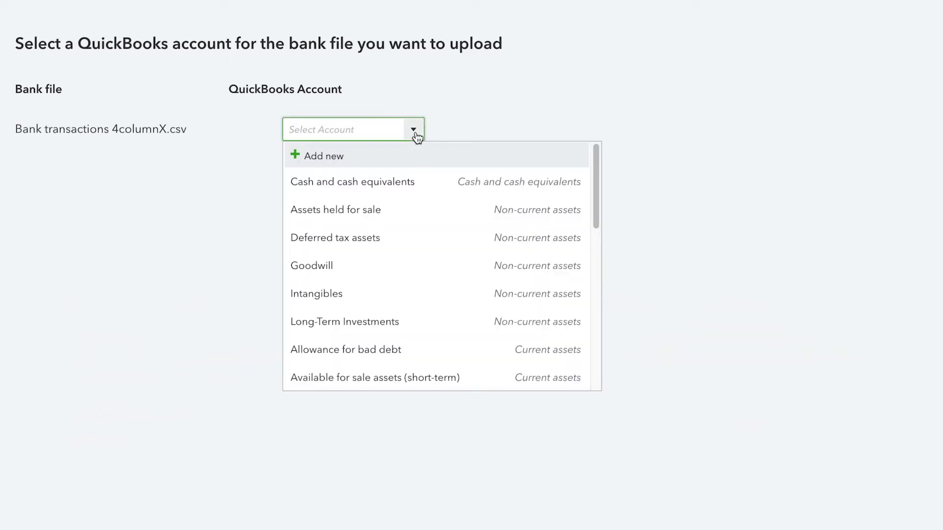
pyautogui.click(396, 181)
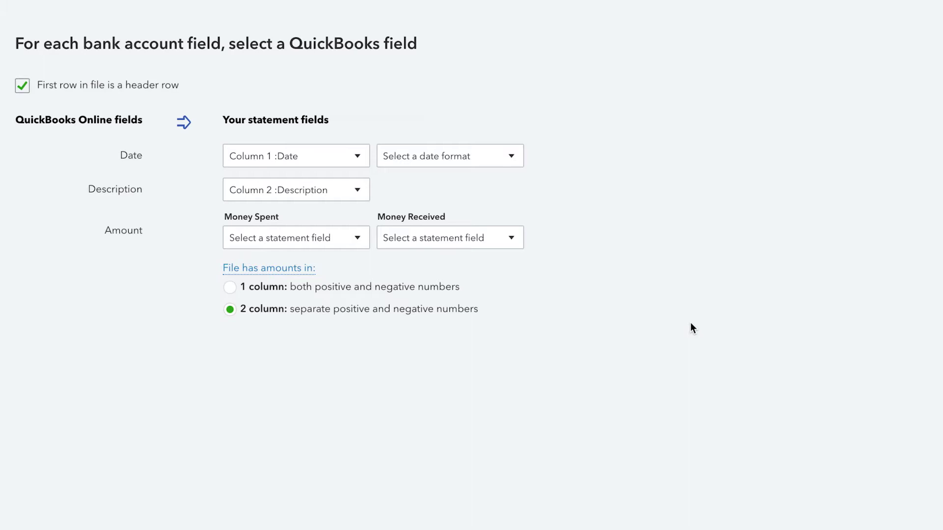
pyautogui.click(358, 239)
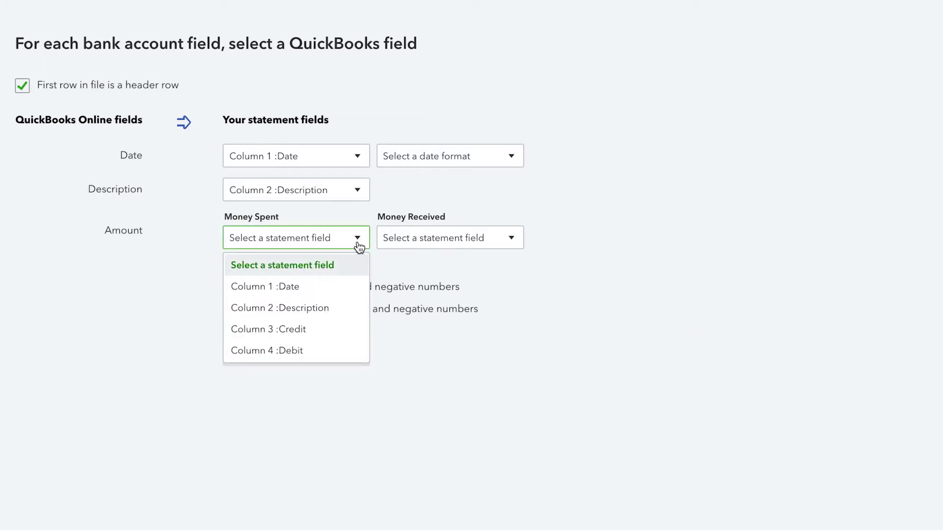
pyautogui.click(330, 351)
pyautogui.click(511, 241)
pyautogui.click(422, 329)
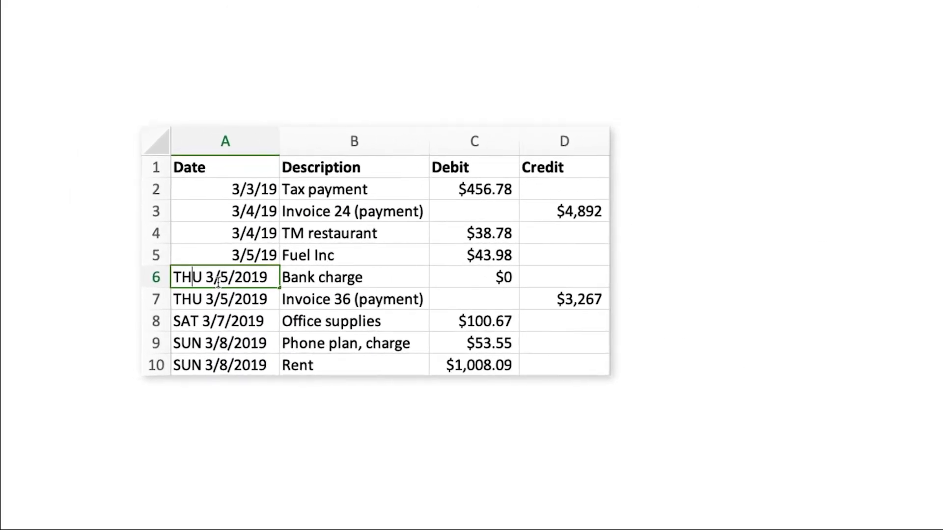
# - Remove the weekday prefixes from the dates in cells A2 through A6
pyautogui.doubleClick(269, 180)
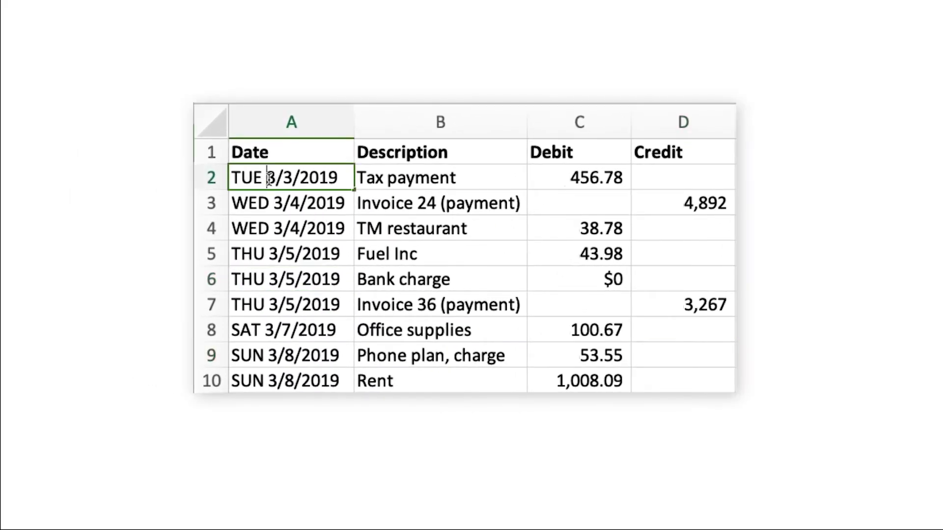
pyautogui.moveTo(270, 179); pyautogui.dragTo(207, 176)
pyautogui.press('BackSpace')
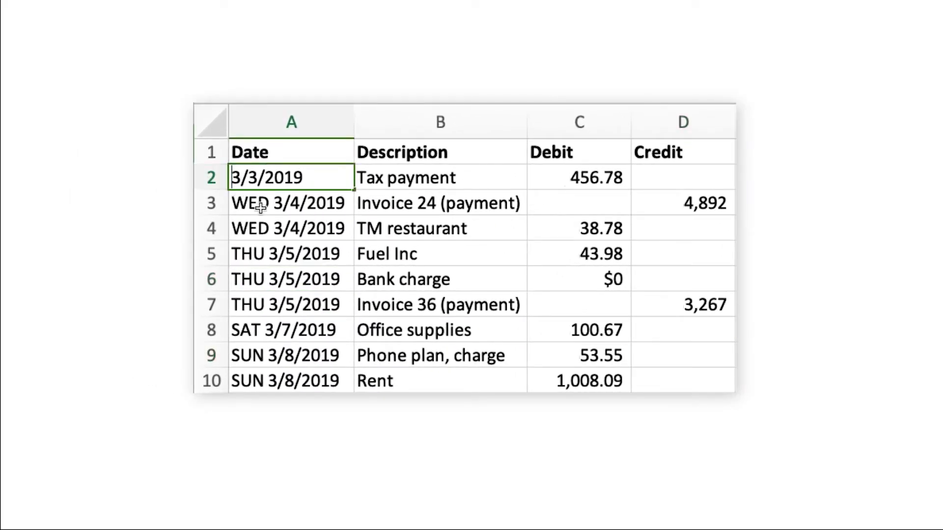
pyautogui.press('Return')
pyautogui.doubleClick(259, 203)
pyautogui.moveTo(273, 203); pyautogui.dragTo(231, 204)
pyautogui.press('BackSpace')
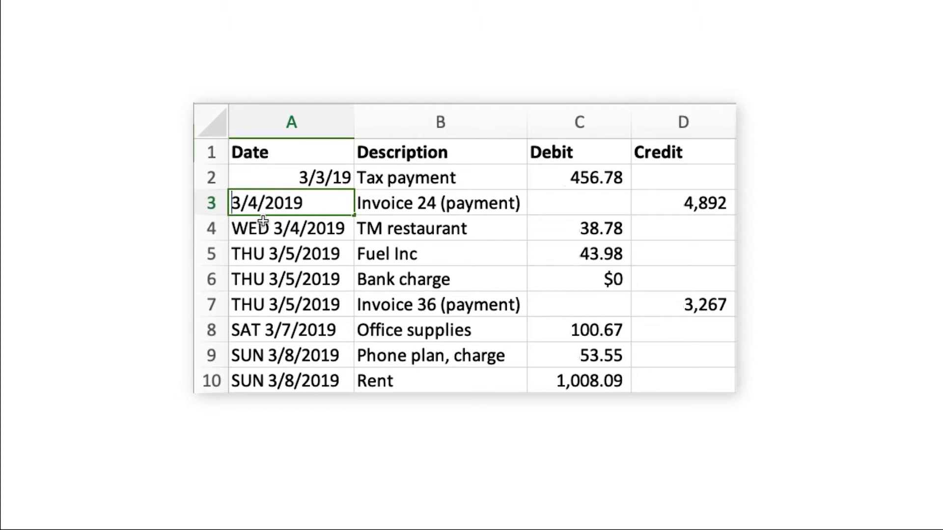
pyautogui.press('Return')
pyautogui.doubleClick(270, 228)
pyautogui.moveTo(270, 228); pyautogui.dragTo(231, 228)
pyautogui.press('BackSpace')
pyautogui.press('Return')
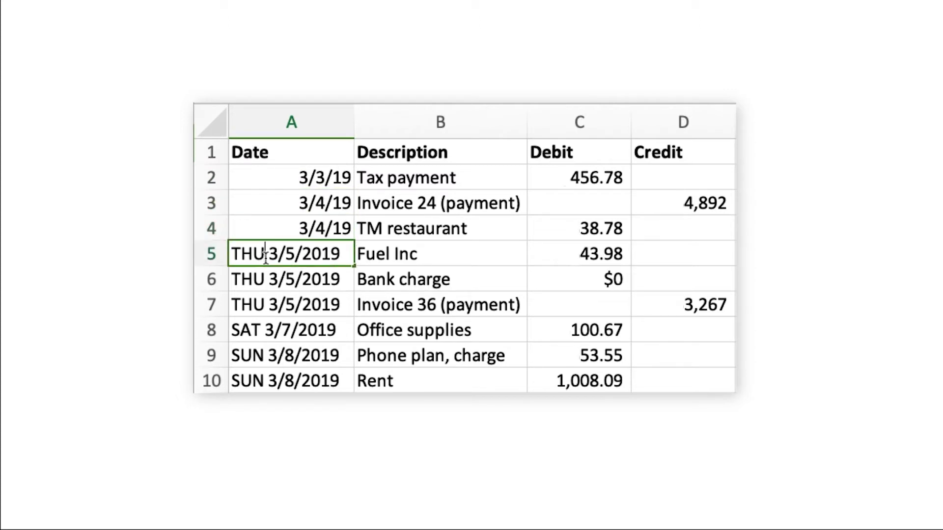
pyautogui.doubleClick(269, 253)
pyautogui.moveTo(269, 253); pyautogui.dragTo(232, 254)
pyautogui.press('BackSpace')
pyautogui.press('Return')
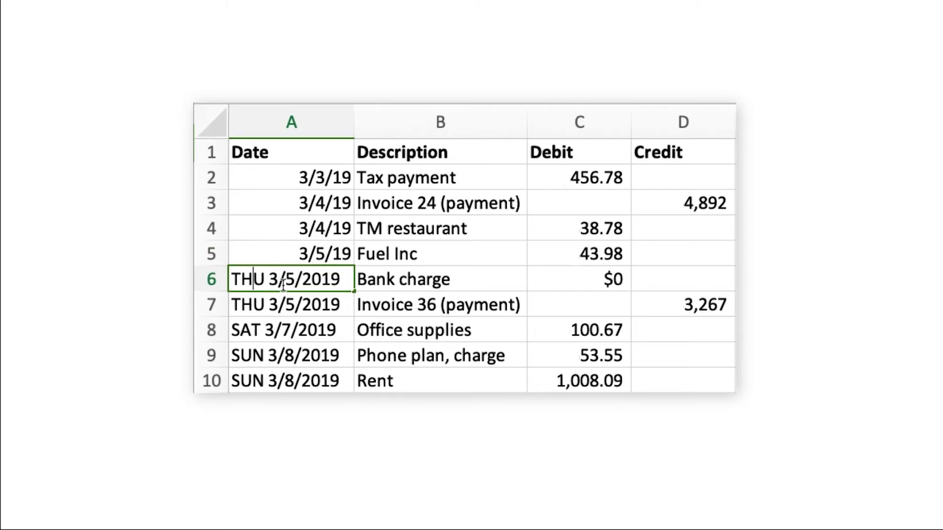
pyautogui.doubleClick(270, 279)
pyautogui.moveTo(270, 279); pyautogui.dragTo(232, 278)
pyautogui.press('BackSpace')
pyautogui.press('Return')
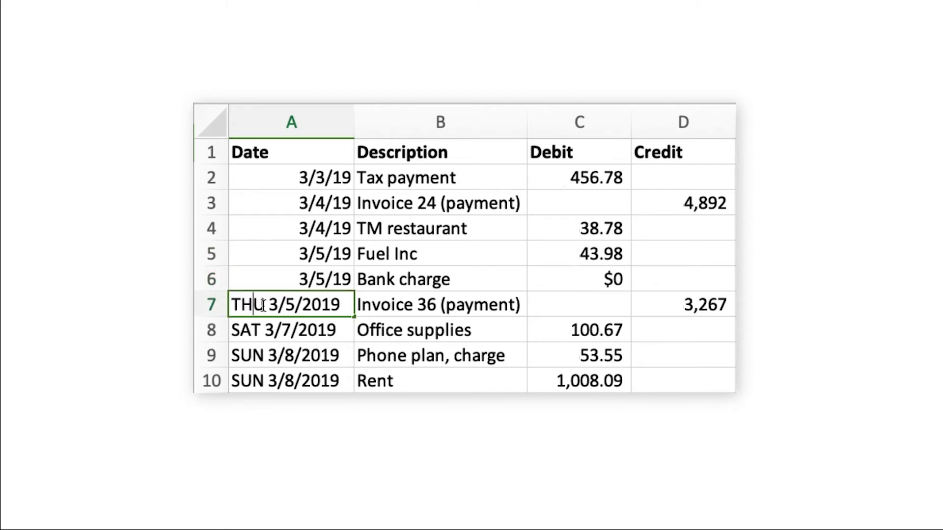
# - Remove the weekday prefixes from the dates in cells A7 through A10
pyautogui.doubleClick(270, 304)
pyautogui.moveTo(270, 304); pyautogui.dragTo(232, 304)
pyautogui.press('BackSpace')
pyautogui.press('Return')
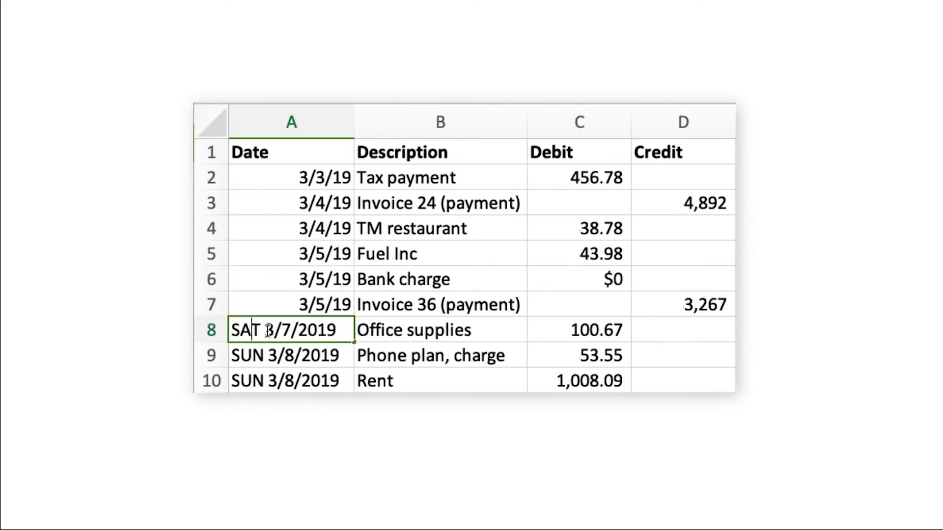
pyautogui.doubleClick(266, 330)
pyautogui.moveTo(266, 330); pyautogui.dragTo(204, 327)
pyautogui.press('BackSpace')
pyautogui.press('Return')
pyautogui.doubleClick(266, 357)
pyautogui.moveTo(267, 357); pyautogui.dragTo(232, 355)
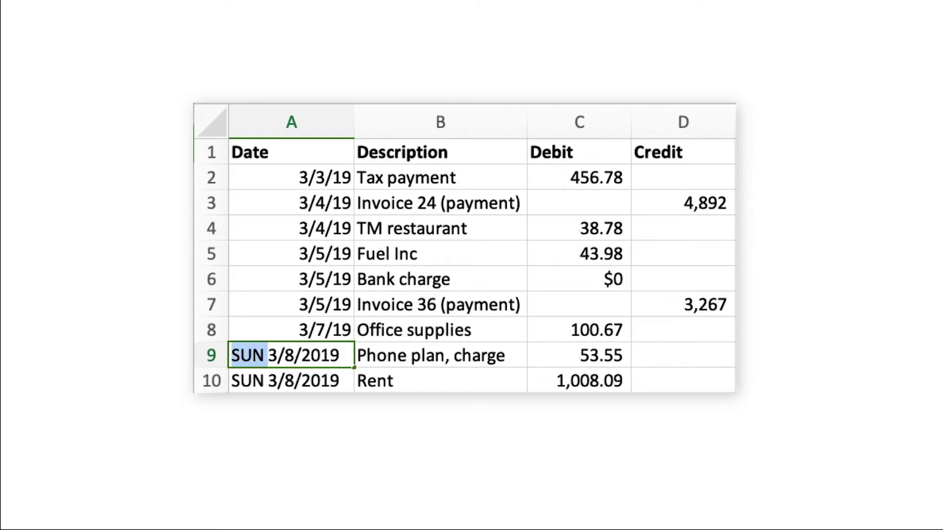
pyautogui.press('BackSpace')
pyautogui.press('Return')
pyautogui.doubleClick(269, 381)
pyautogui.moveTo(269, 382); pyautogui.dragTo(196, 372)
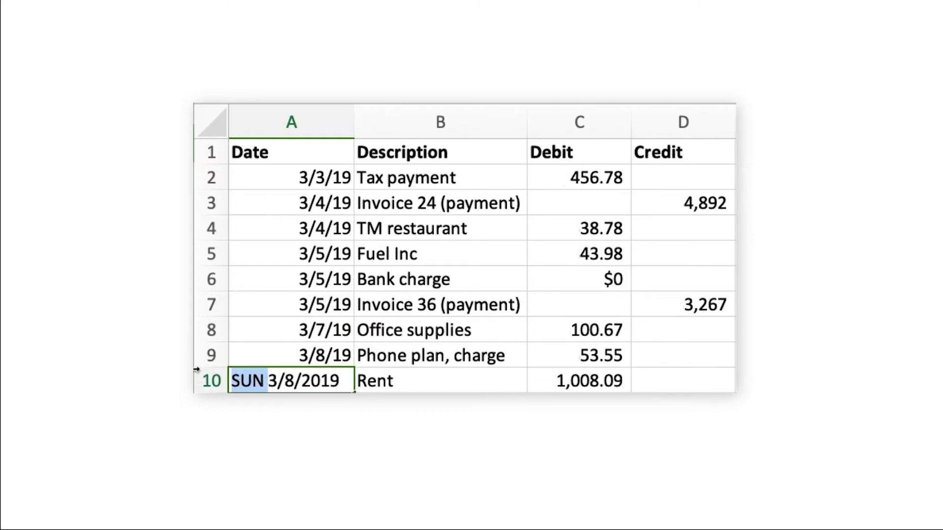
pyautogui.press('BackSpace')
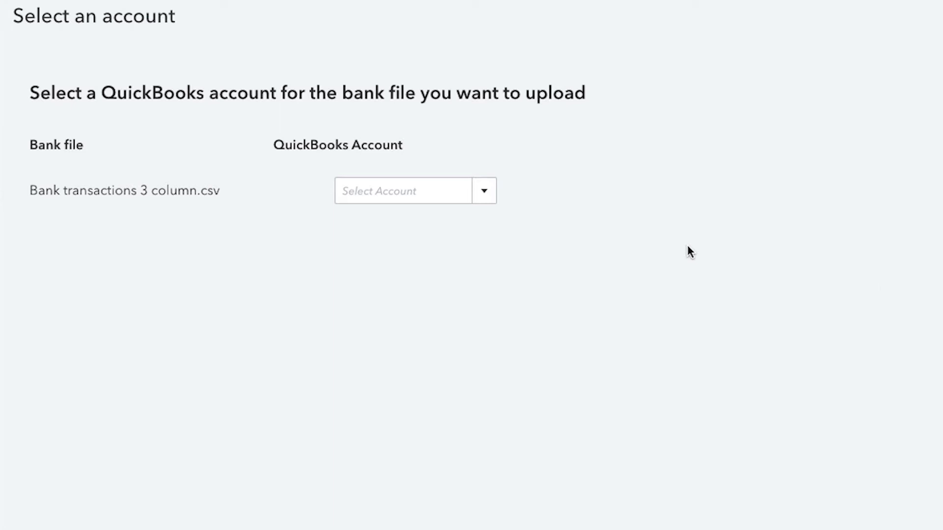
# - Add a new account for the 3-column file with account type Credit card
pyautogui.click(484, 197)
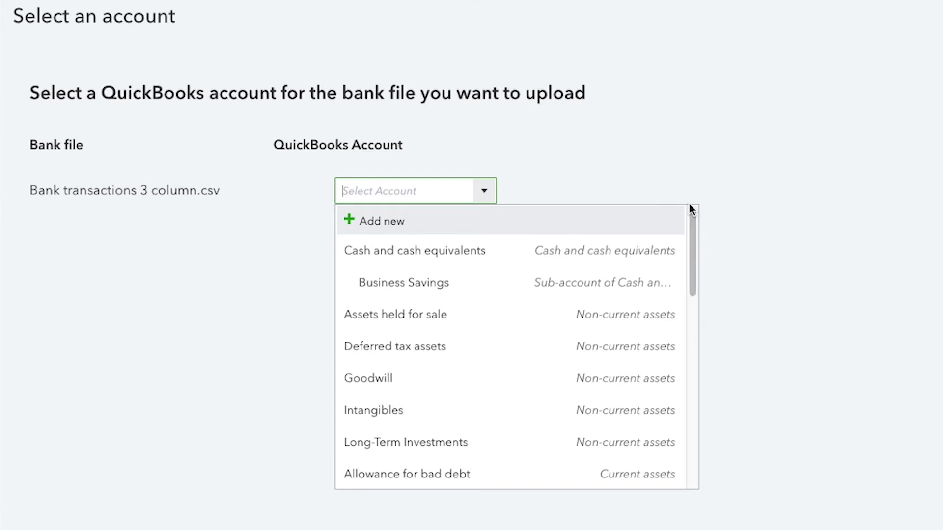
pyautogui.click(425, 222)
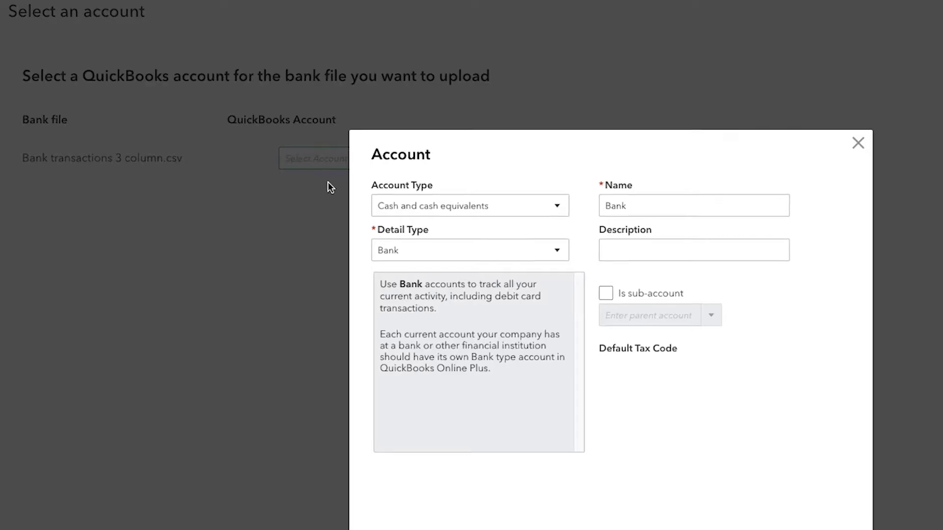
pyautogui.click(535, 200)
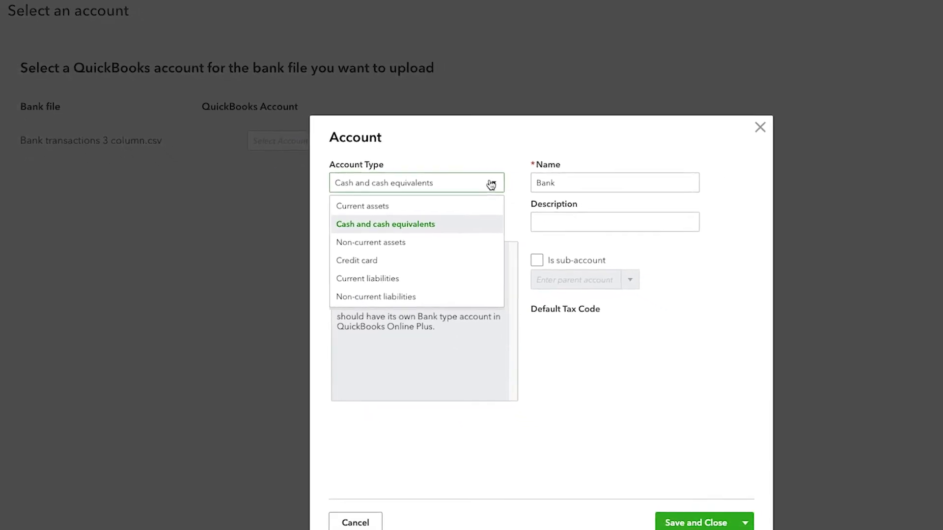
pyautogui.click(373, 253)
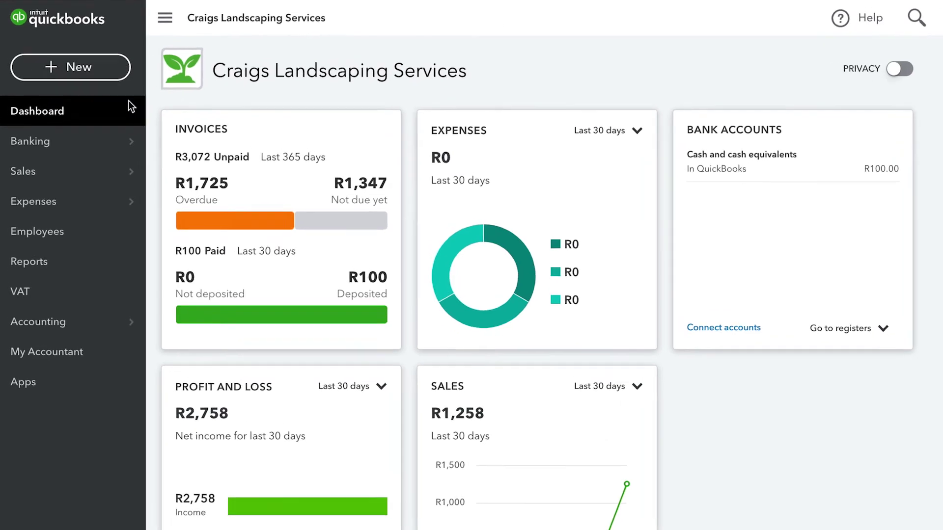
# - From Banking, start a transaction upload and browse for the bank file
pyautogui.moveTo(58, 138)
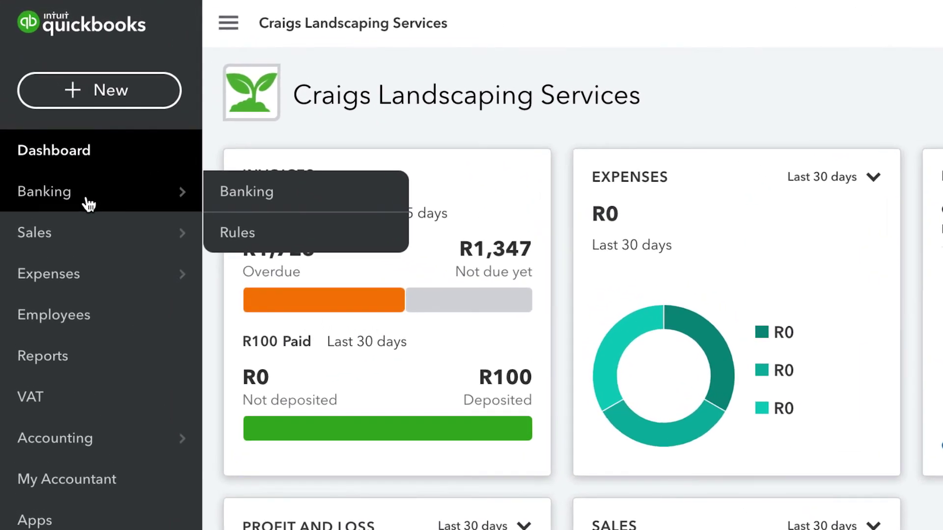
pyautogui.click(253, 201)
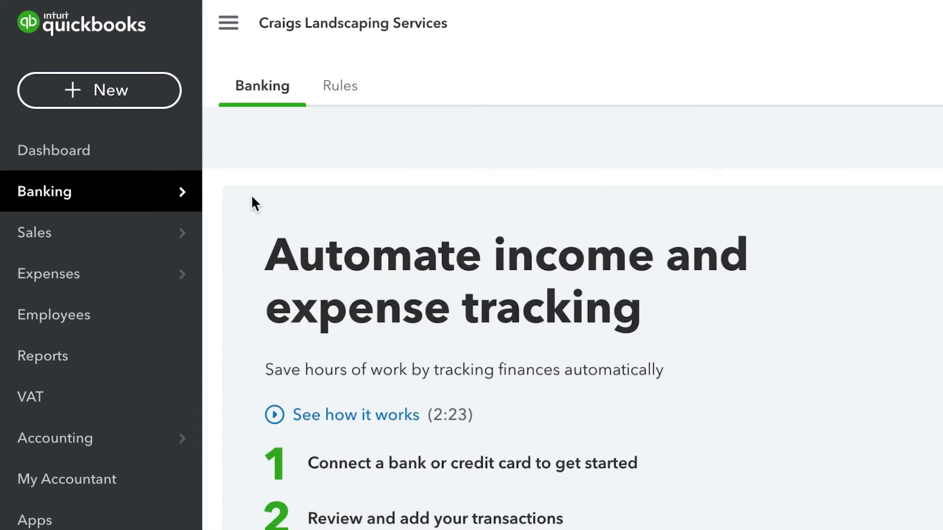
pyautogui.click(421, 467)
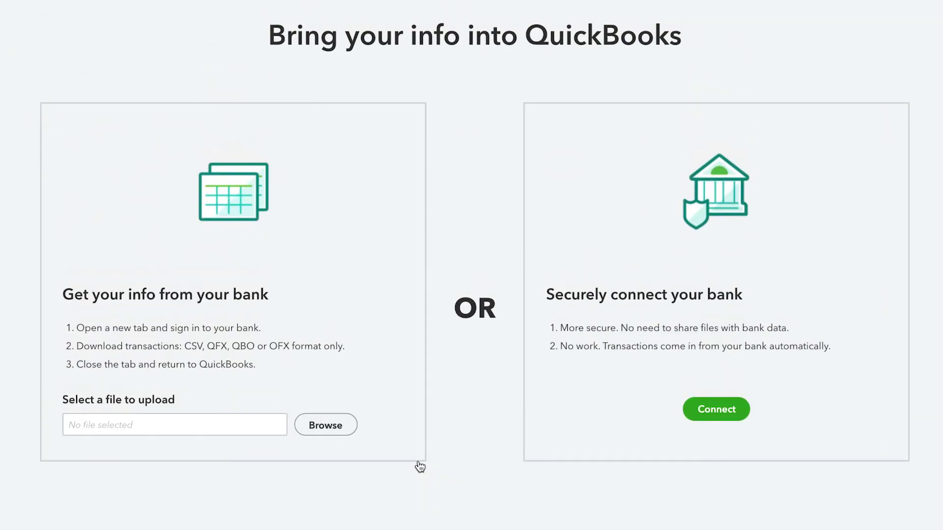
pyautogui.click(346, 426)
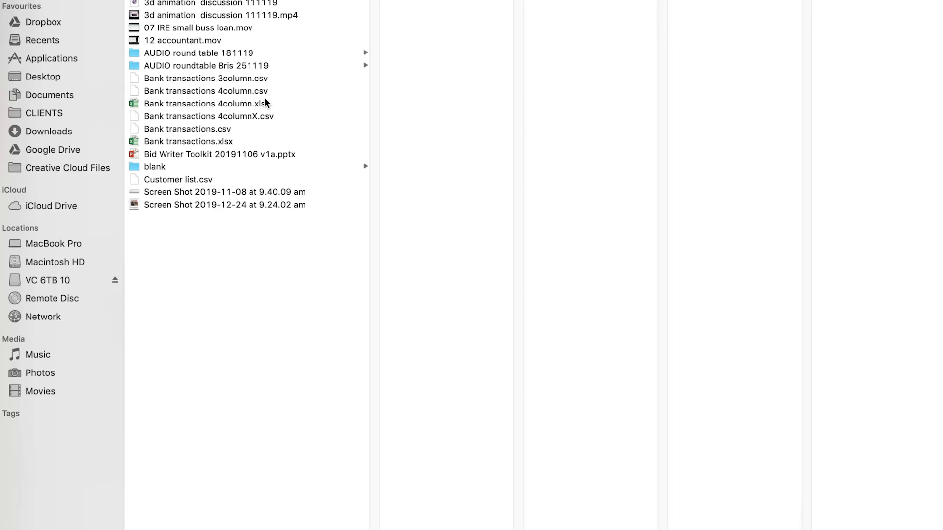
# - Choose Bank transactions 4column.csv in the file dialog
pyautogui.click(243, 91)
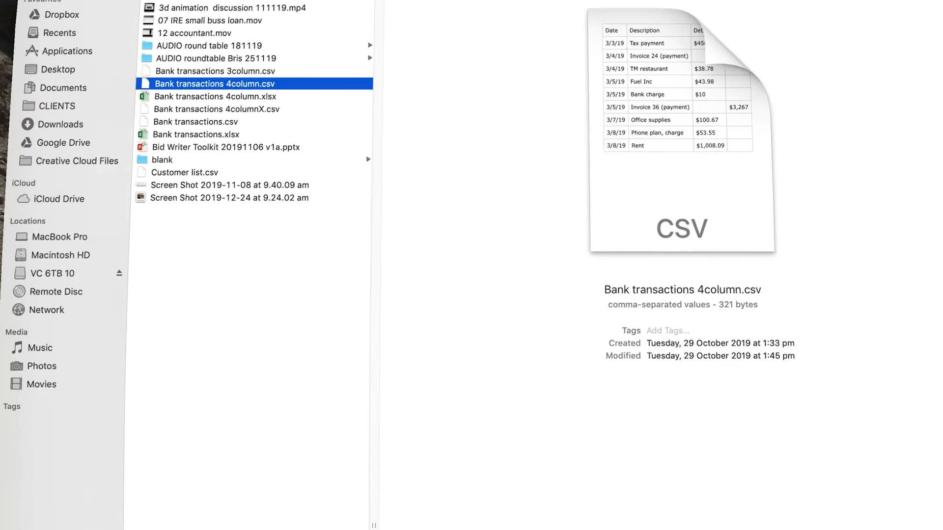
pyautogui.press('Return')
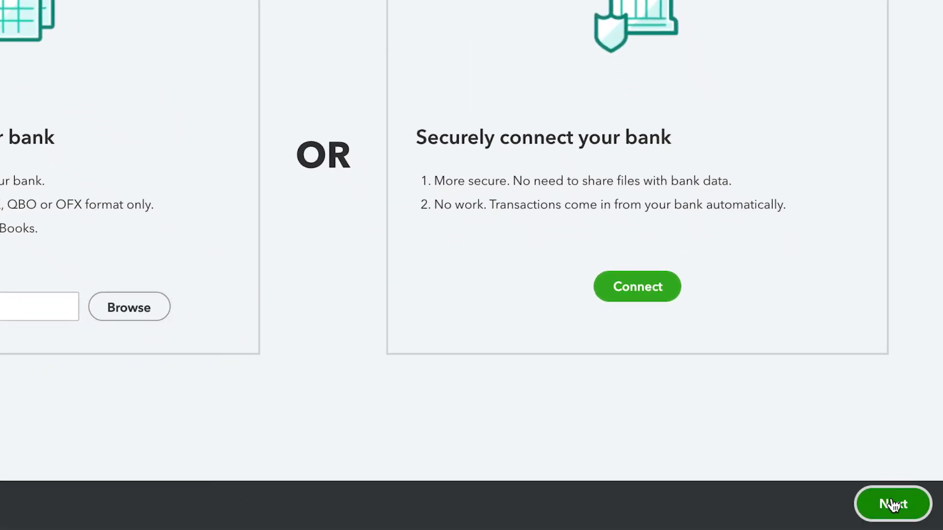
# - Continue with the uploaded file assigned to Cash and cash equivalents
pyautogui.click(893, 505)
pyautogui.click(516, 165)
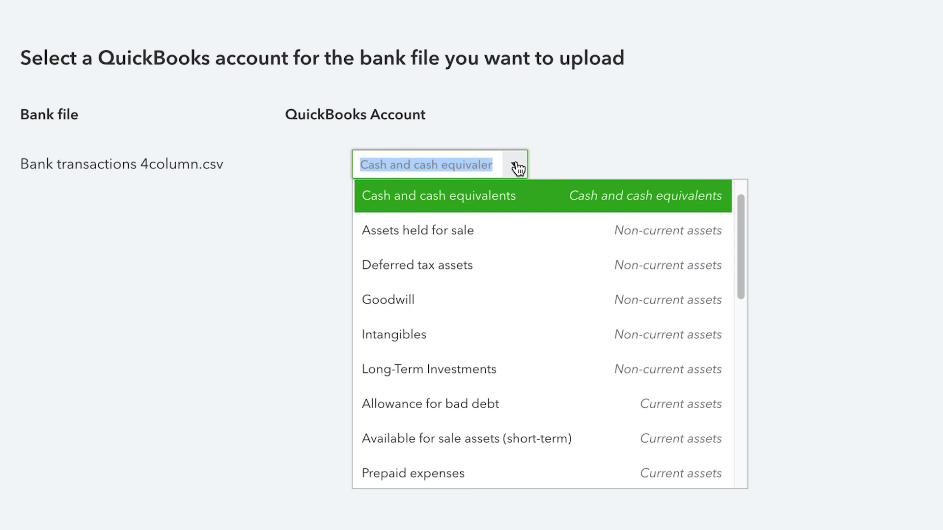
pyautogui.click(619, 196)
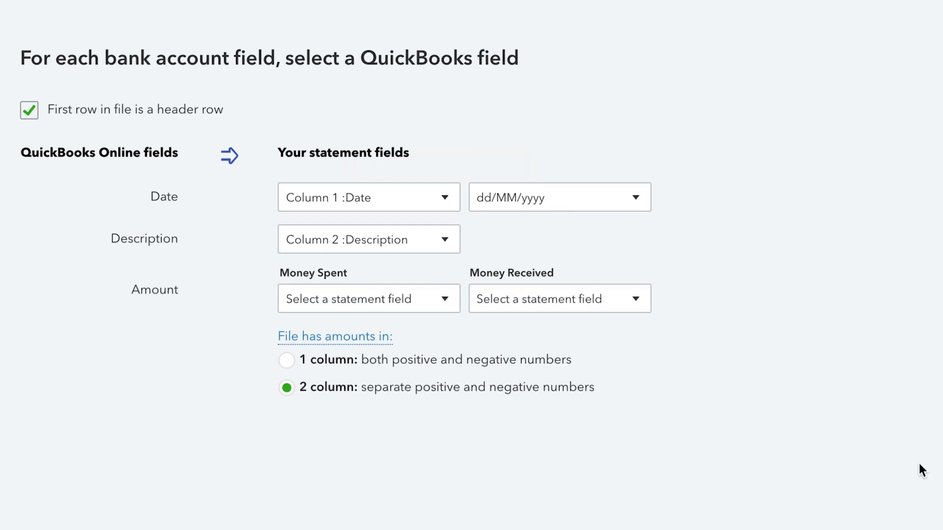
# - Map Money Spent to Column 3 :Debit and Money Received to Column 4 :Credit
pyautogui.click(450, 300)
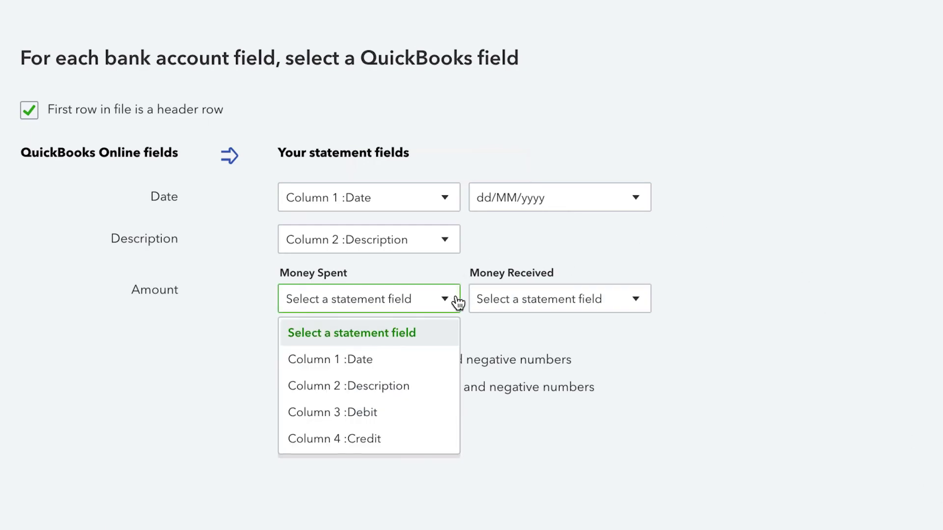
pyautogui.click(387, 412)
pyautogui.click(633, 300)
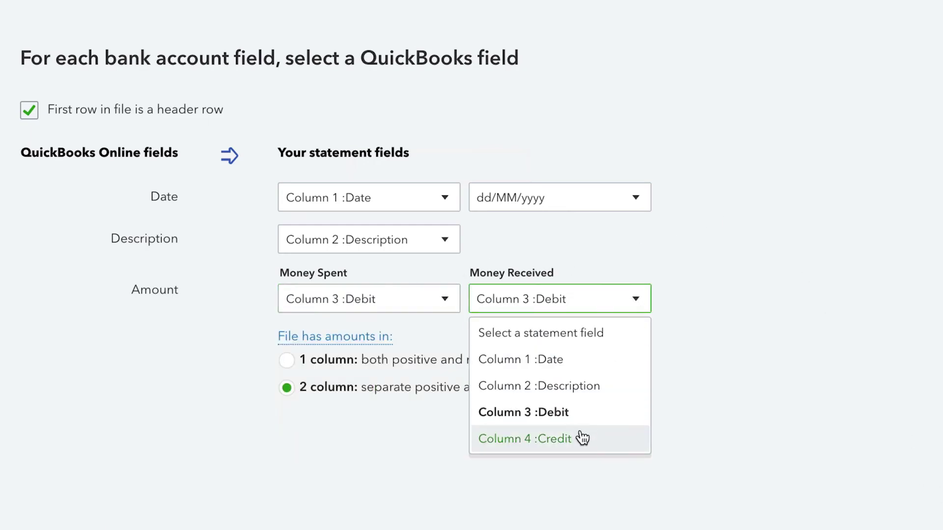
pyautogui.click(582, 439)
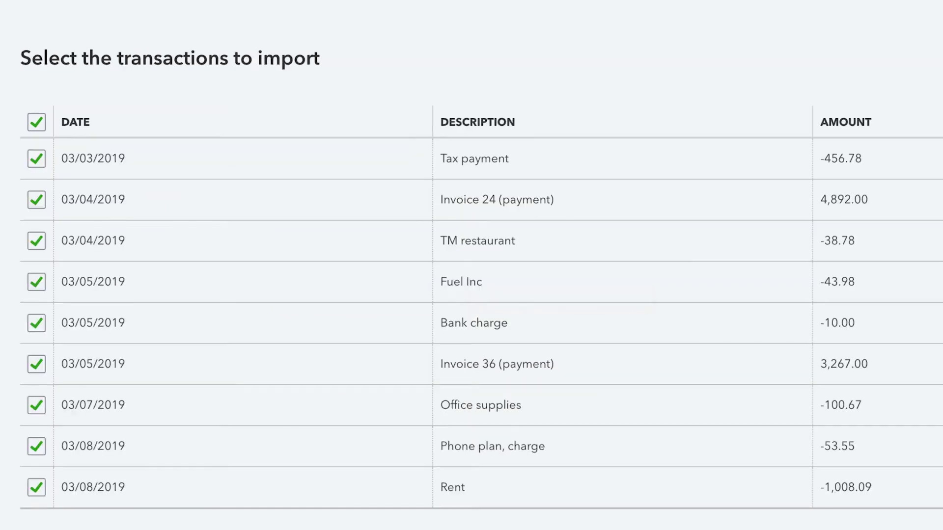
# - Reselect all nine transactions and confirm importing them
pyautogui.click(36, 123)
pyautogui.click(36, 123)
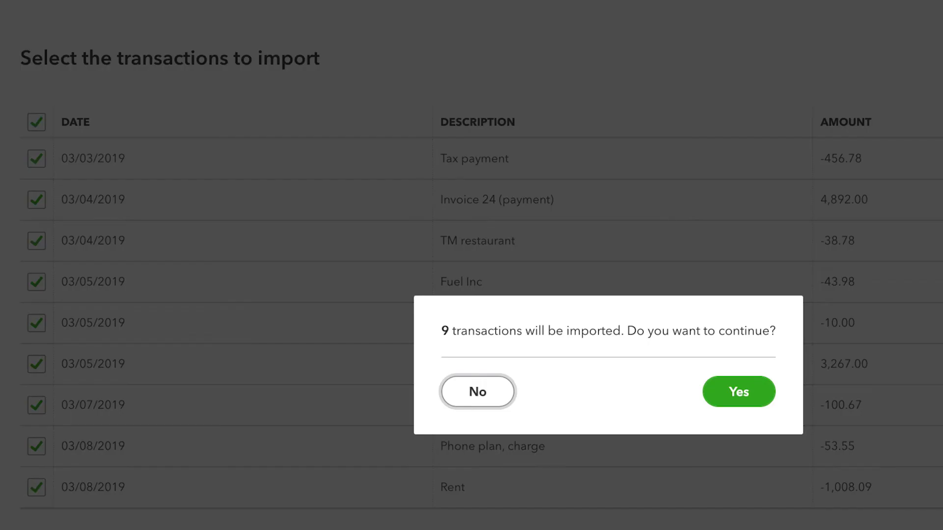
pyautogui.click(754, 398)
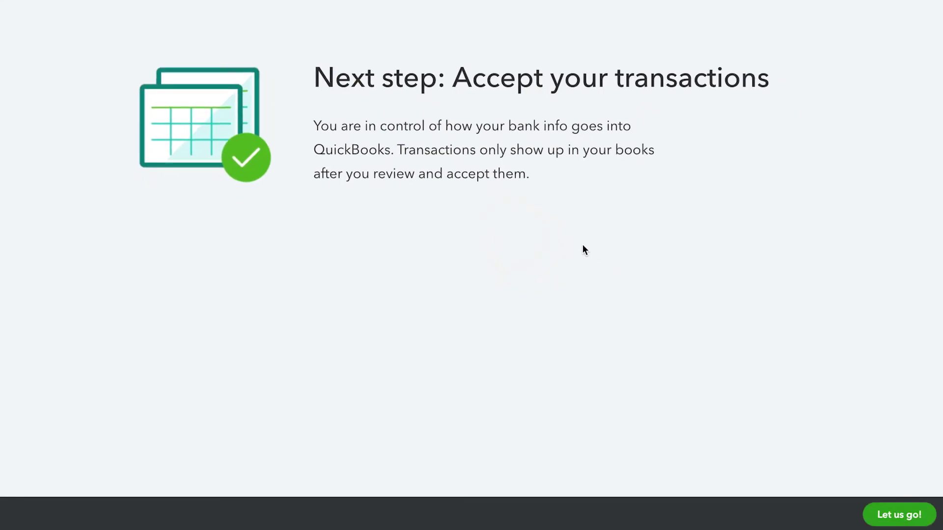
# - Add the Phone plan, charge with Standard (15% Purchases) tax, made default for Bank charges
pyautogui.click(905, 517)
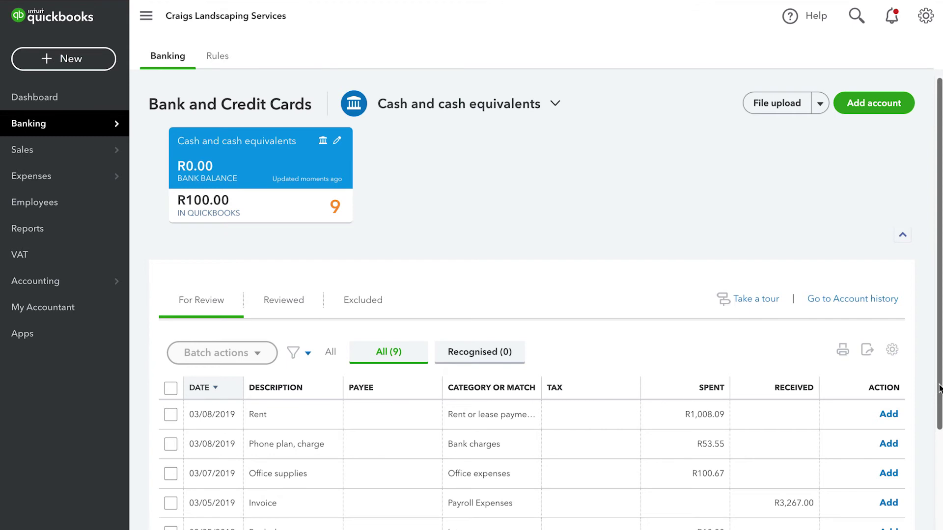
pyautogui.moveTo(940, 390); pyautogui.dragTo(939, 500)
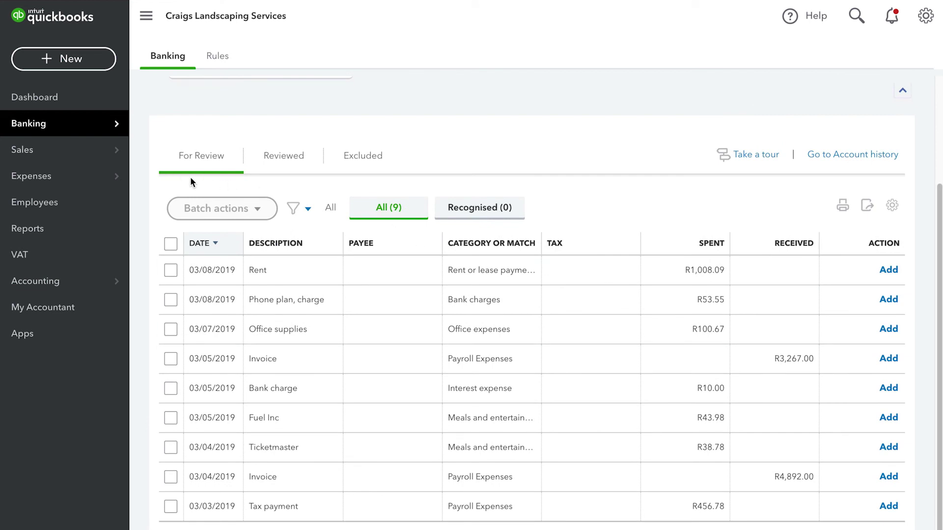
pyautogui.click(621, 273)
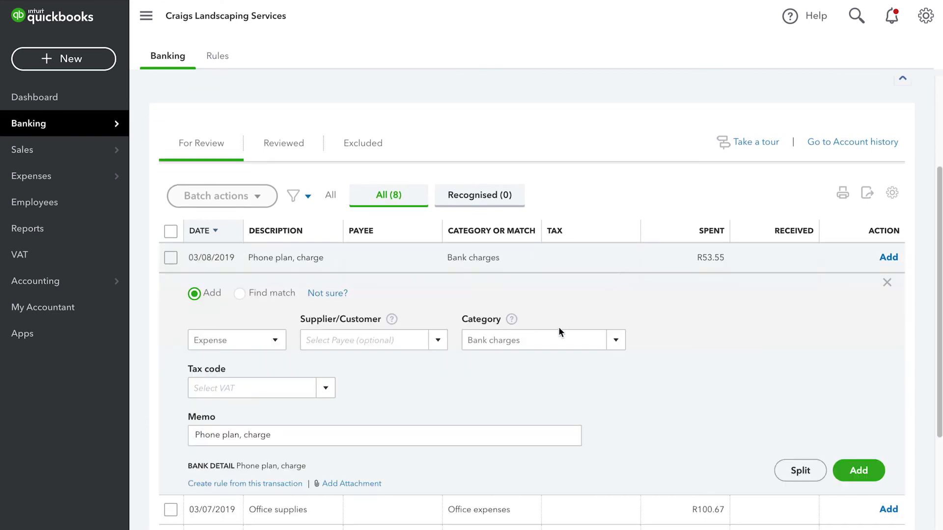
pyautogui.click(328, 386)
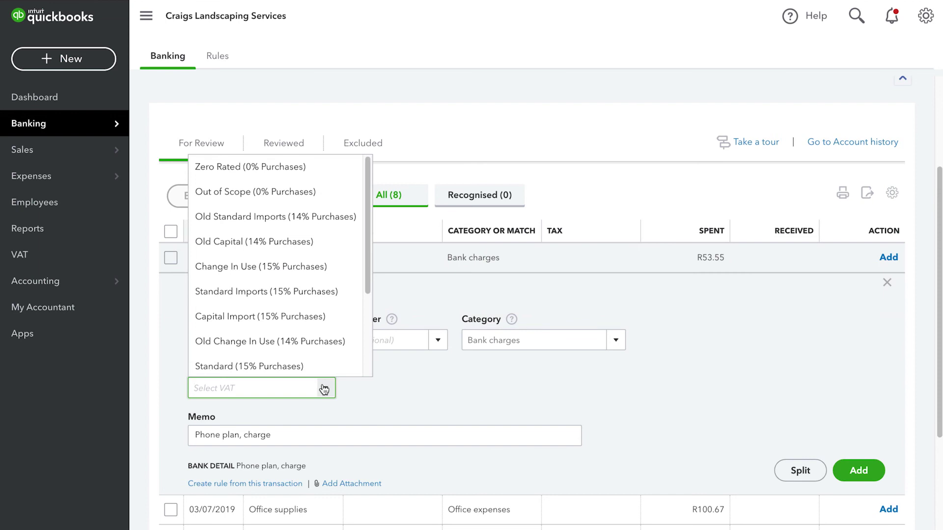
pyautogui.click(304, 367)
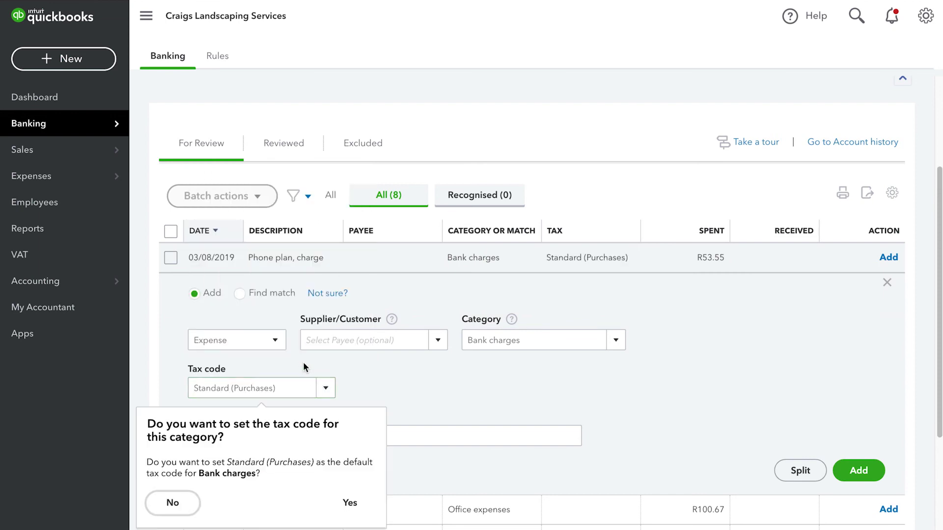
pyautogui.click(350, 501)
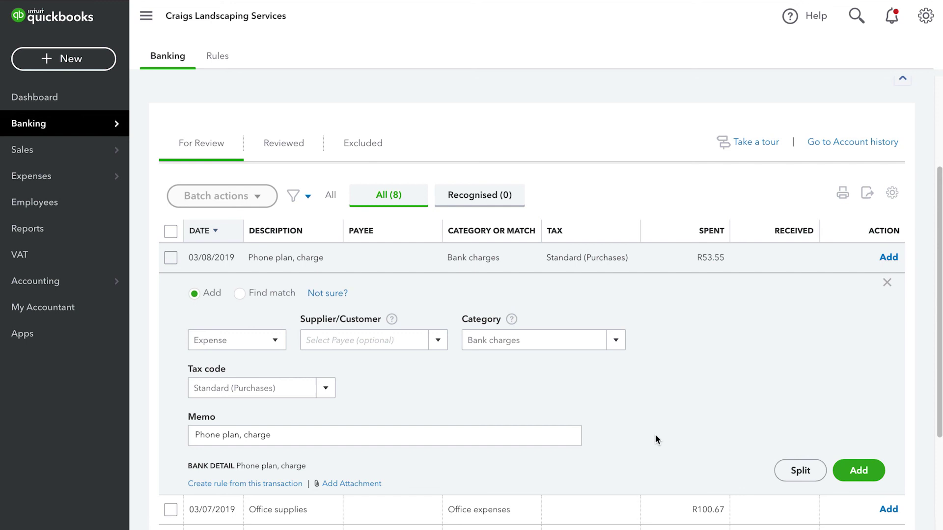
pyautogui.press('Return')
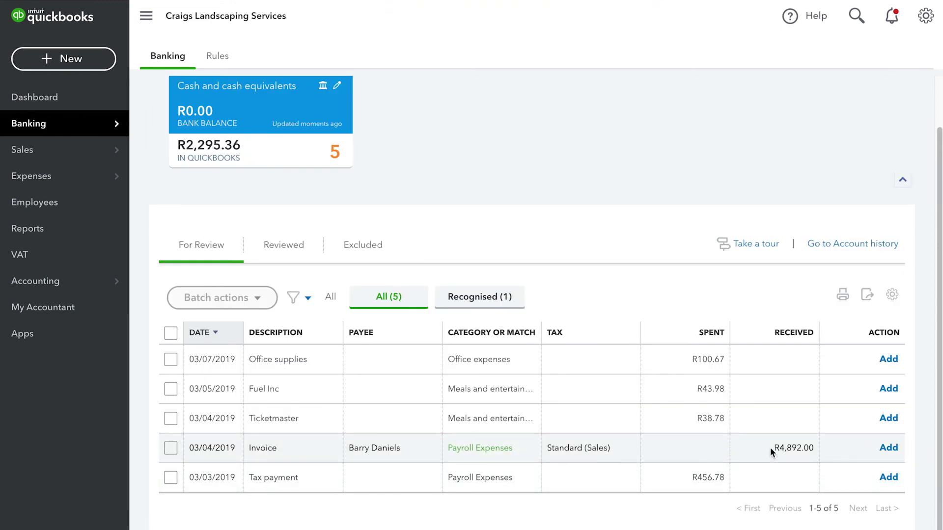
# - Add the R4,892.00 Invoice and create its suggested rule with Auto-add on
pyautogui.click(888, 448)
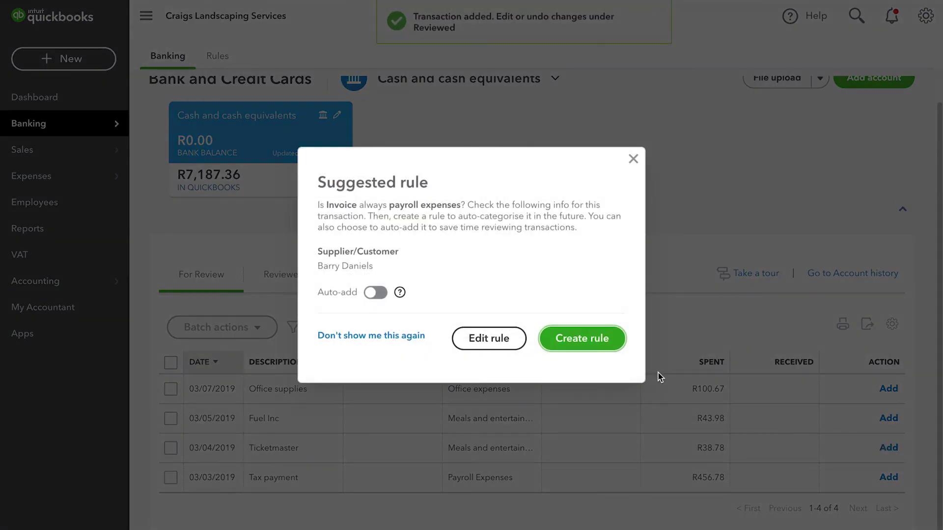
pyautogui.click(375, 292)
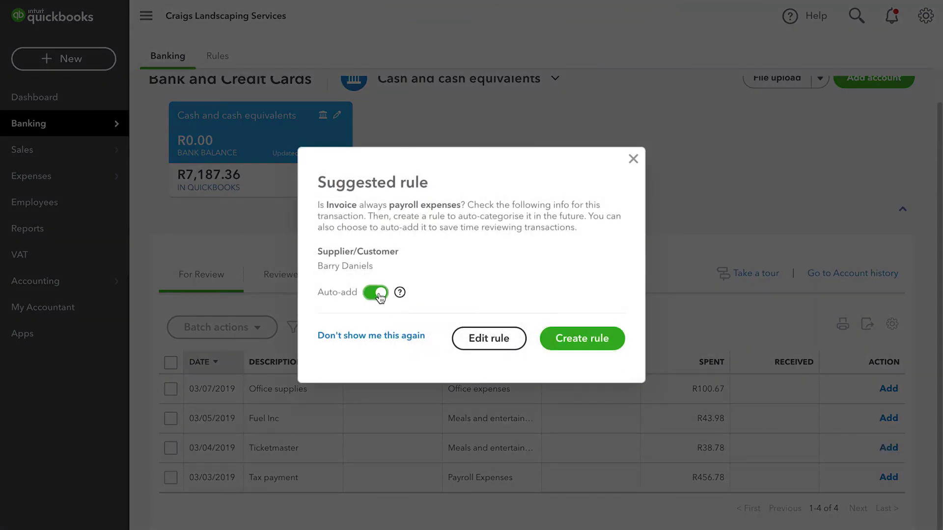
pyautogui.click(579, 340)
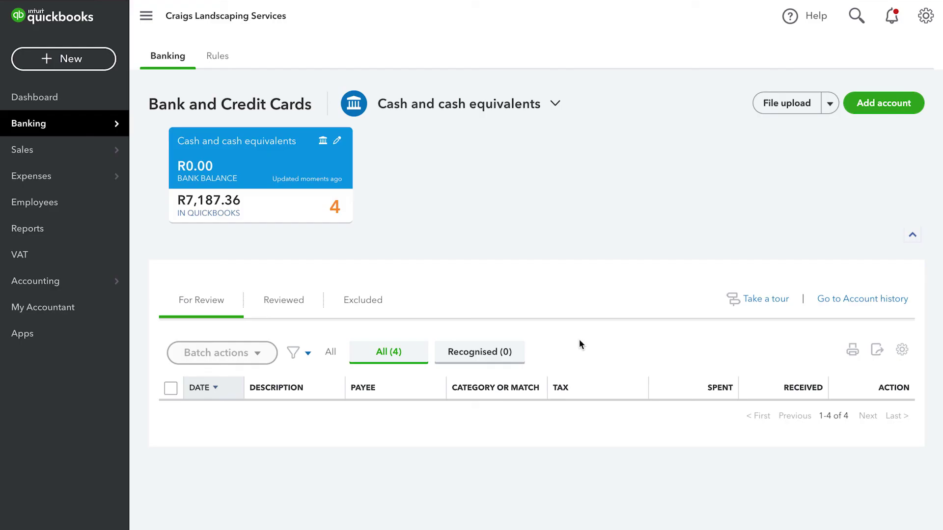